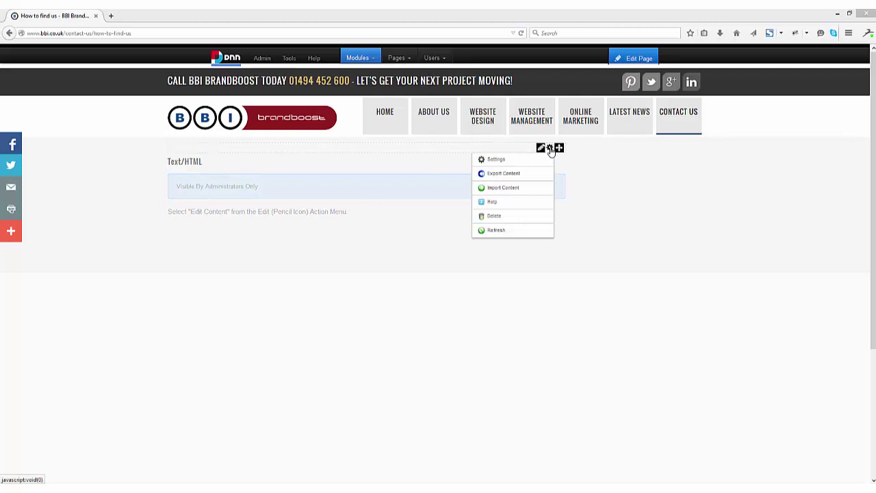
Step: Delete the page's default Text/HTML module and confirm the removal
{"action": "left_click", "coordinate": [496, 216]}
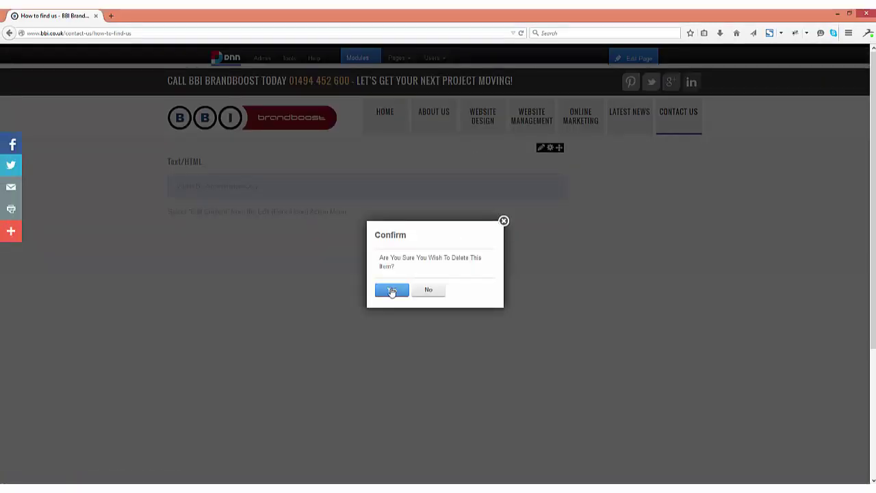
{"action": "left_click", "coordinate": [391, 290]}
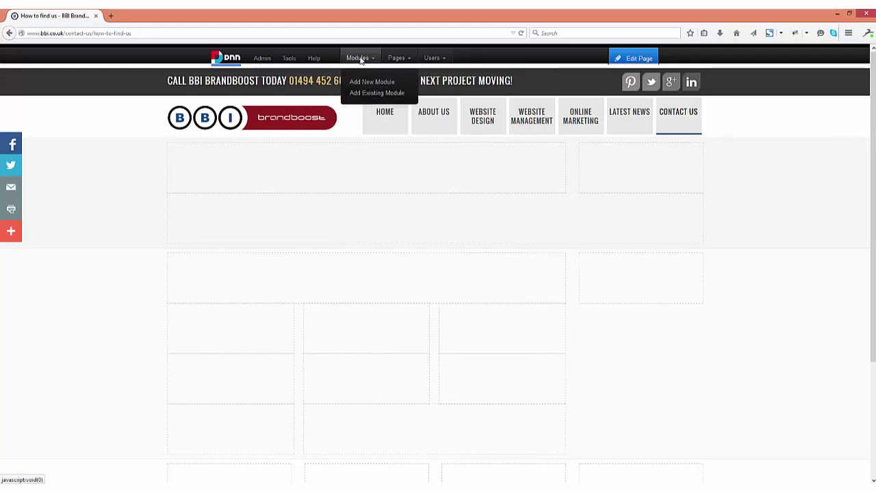
Step: Select Contact Us as the source page in Add Existing Module to list its modules
{"action": "mouse_move", "coordinate": [357, 58]}
{"action": "left_click", "coordinate": [377, 93]}
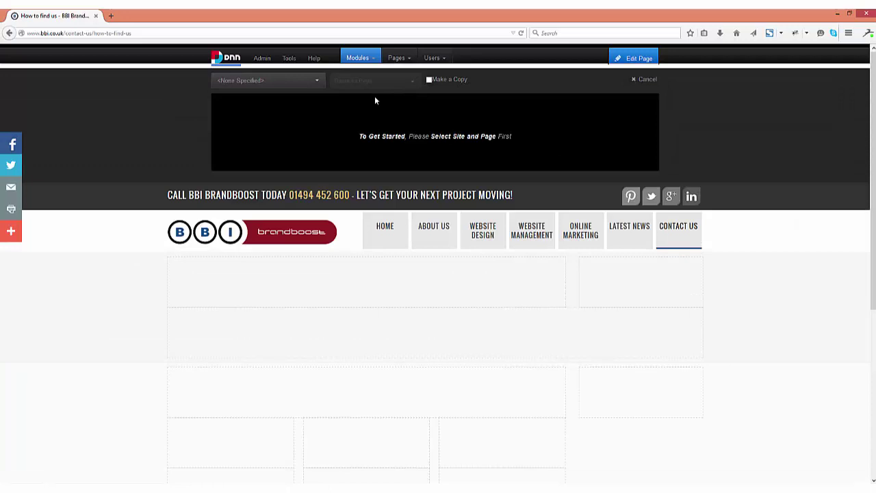
{"action": "left_click", "coordinate": [317, 82]}
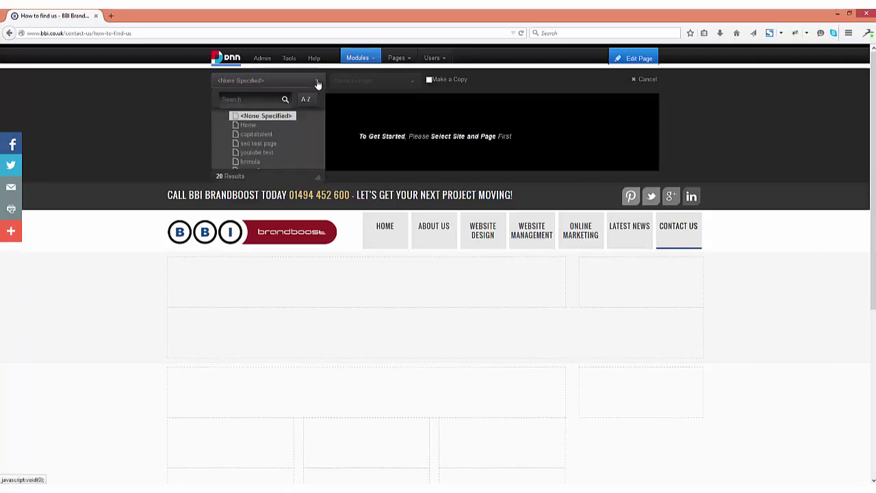
{"action": "scroll", "coordinate": [285, 126], "scroll_direction": "down", "scroll_amount": 1}
{"action": "scroll", "coordinate": [286, 126], "scroll_direction": "down", "scroll_amount": 1}
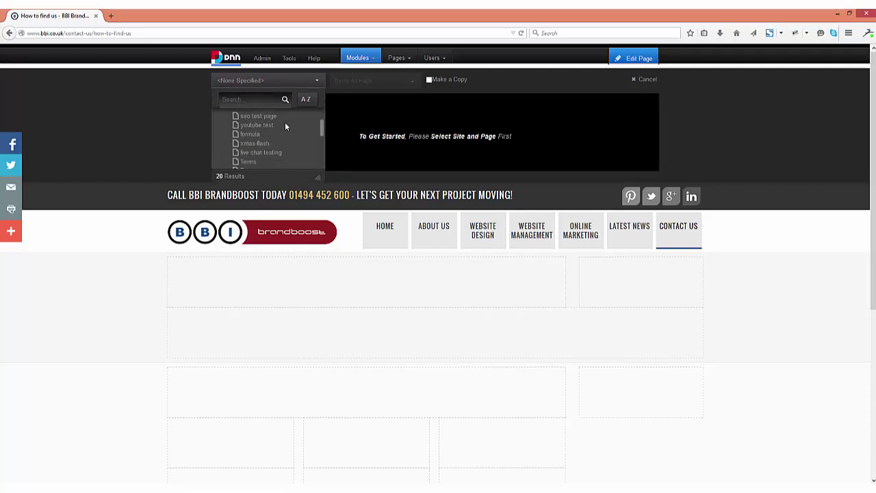
{"action": "scroll", "coordinate": [286, 126], "scroll_direction": "down", "scroll_amount": 1}
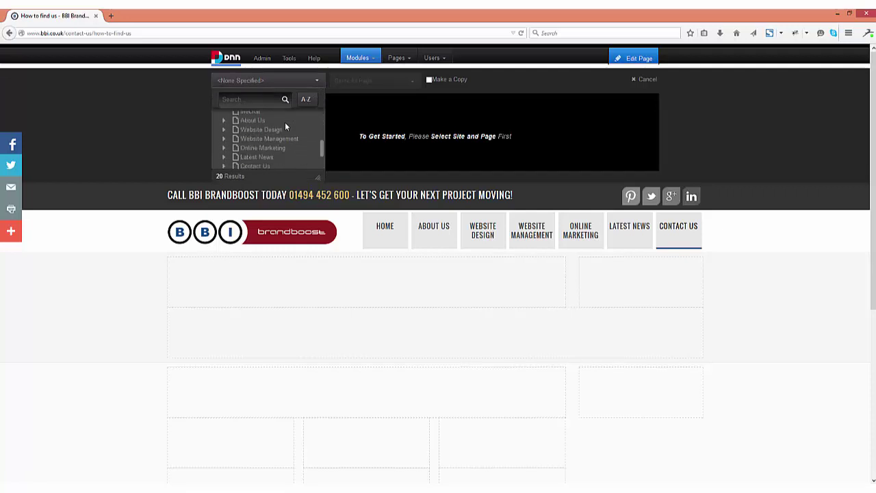
{"action": "scroll", "coordinate": [285, 123], "scroll_direction": "down", "scroll_amount": 3}
{"action": "left_click", "coordinate": [260, 153]}
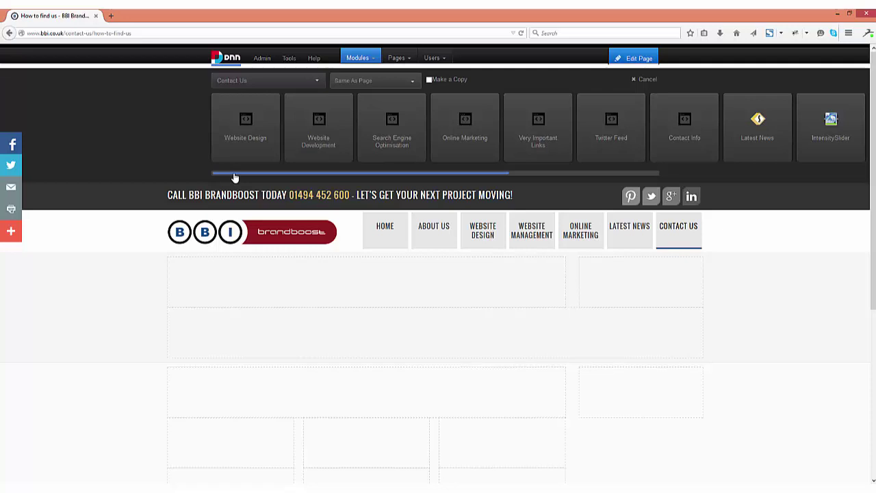
Step: Drop a copy of the Contact Us IntensitySlider module into the ContentPane, with Make a Copy ticked
{"action": "left_click_drag", "start_coordinate": [234, 177], "coordinate": [392, 178]}
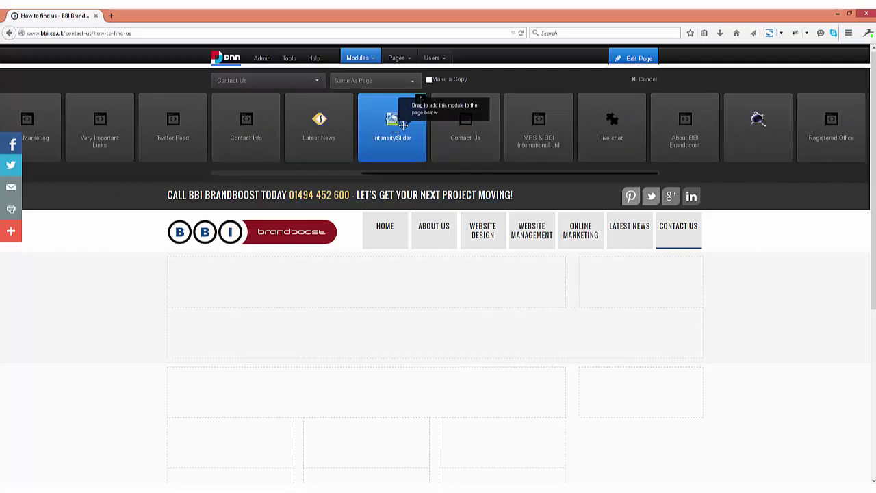
{"action": "left_click_drag", "start_coordinate": [398, 137], "coordinate": [399, 269]}
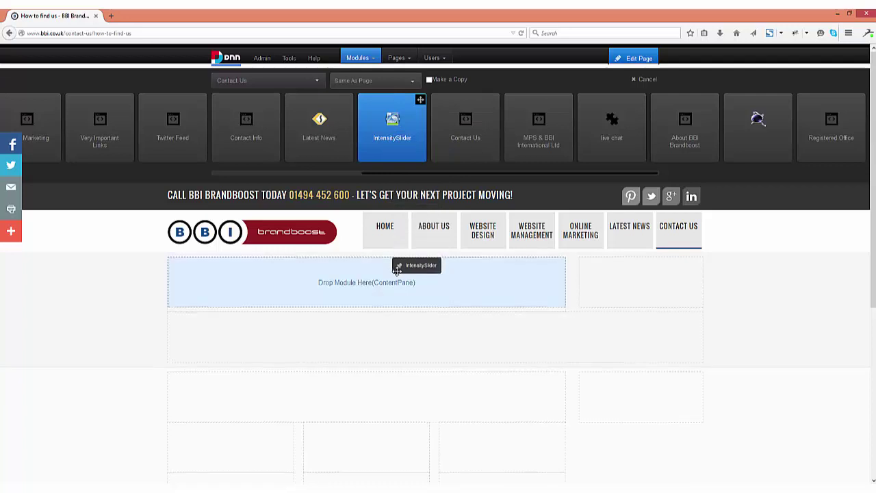
{"action": "mouse_move", "coordinate": [398, 269]}
{"action": "left_mouse_down"}
{"action": "mouse_move", "coordinate": [401, 136]}
{"action": "mouse_move", "coordinate": [391, 191]}
{"action": "mouse_move", "coordinate": [322, 295]}
{"action": "left_mouse_up"}
{"action": "left_click", "coordinate": [431, 81]}
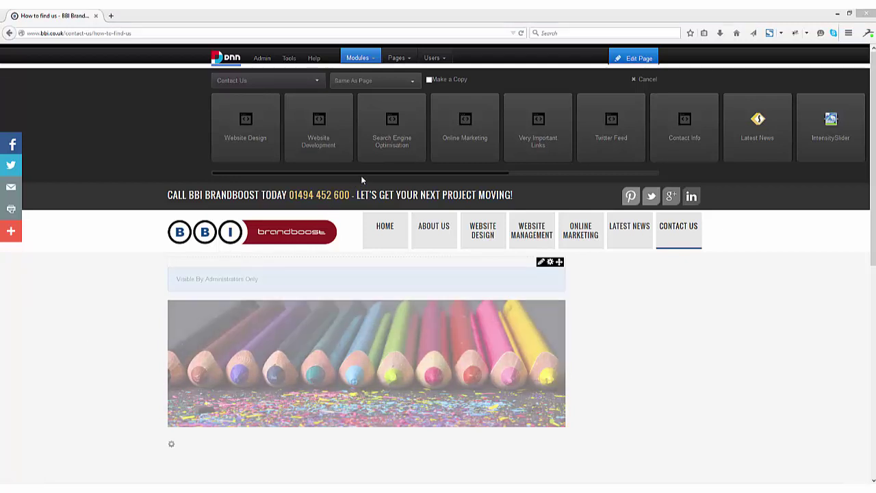
Step: Place a copied Latest News module in the right-side pane beside the pencils banner
{"action": "left_click_drag", "start_coordinate": [367, 177], "coordinate": [461, 177]}
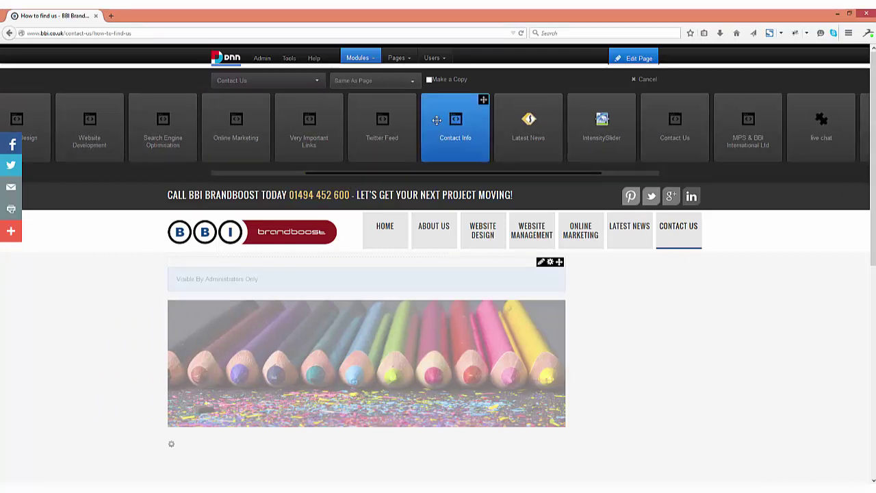
{"action": "left_click", "coordinate": [430, 80]}
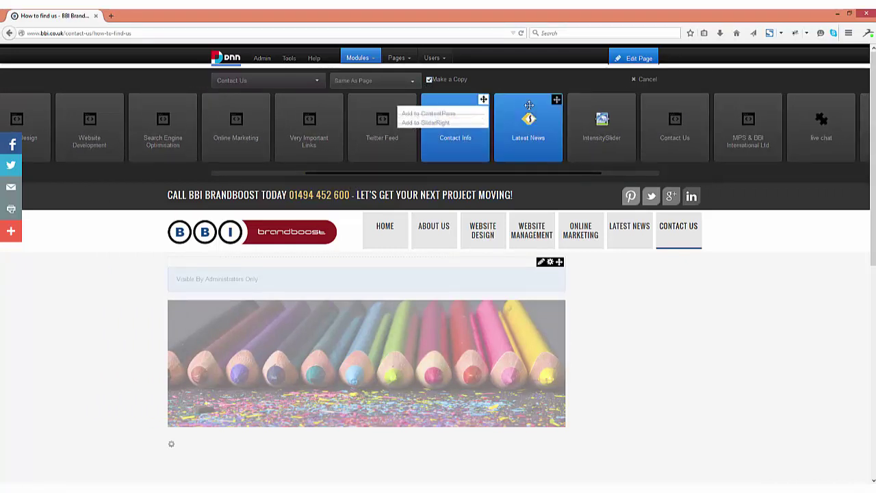
{"action": "mouse_move", "coordinate": [528, 123]}
{"action": "left_mouse_down"}
{"action": "mouse_move", "coordinate": [571, 231]}
{"action": "mouse_move", "coordinate": [622, 294]}
{"action": "mouse_move", "coordinate": [667, 294]}
{"action": "left_mouse_up"}
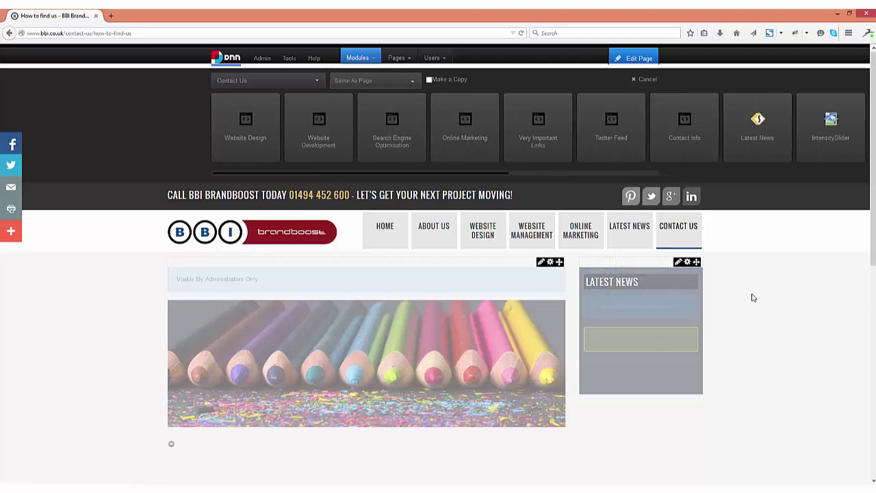
{"action": "scroll", "coordinate": [751, 296], "scroll_direction": "down", "scroll_amount": 3}
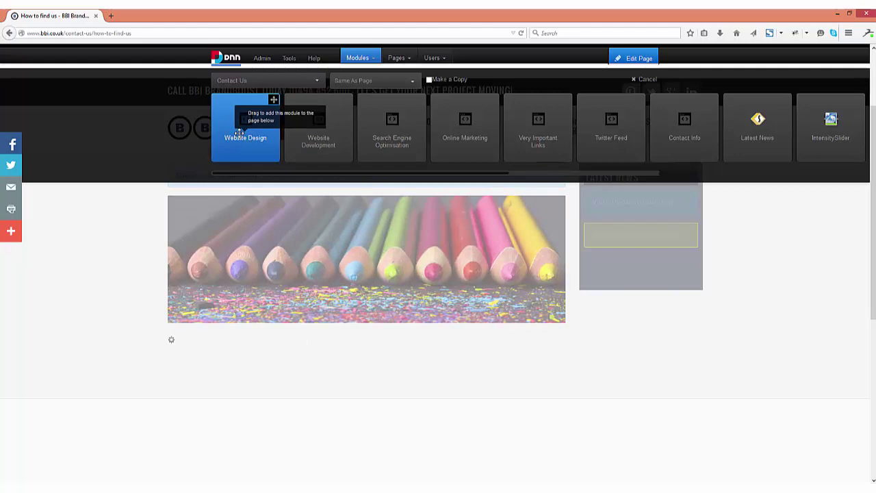
Step: Add Website Design, Website Development, Search Engine Optimisation and Online Marketing modules to the page panes
{"action": "mouse_move", "coordinate": [240, 132]}
{"action": "left_mouse_down"}
{"action": "mouse_move", "coordinate": [196, 446]}
{"action": "mouse_move", "coordinate": [205, 477]}
{"action": "mouse_move", "coordinate": [226, 336]}
{"action": "left_mouse_up"}
{"action": "mouse_move", "coordinate": [319, 130]}
{"action": "left_mouse_down"}
{"action": "mouse_move", "coordinate": [329, 480]}
{"action": "mouse_move", "coordinate": [326, 297]}
{"action": "left_mouse_up"}
{"action": "left_click", "coordinate": [369, 71]}
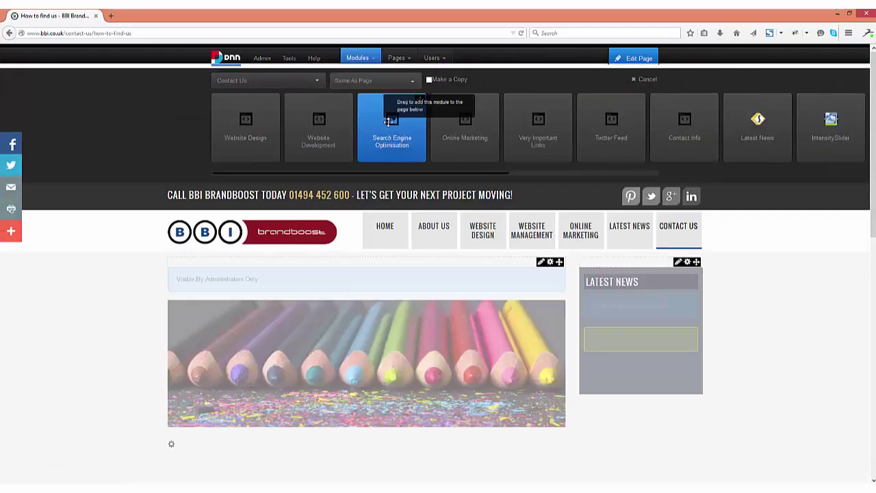
{"action": "mouse_move", "coordinate": [391, 130]}
{"action": "left_mouse_down"}
{"action": "mouse_move", "coordinate": [383, 477]}
{"action": "mouse_move", "coordinate": [479, 270]}
{"action": "left_mouse_up"}
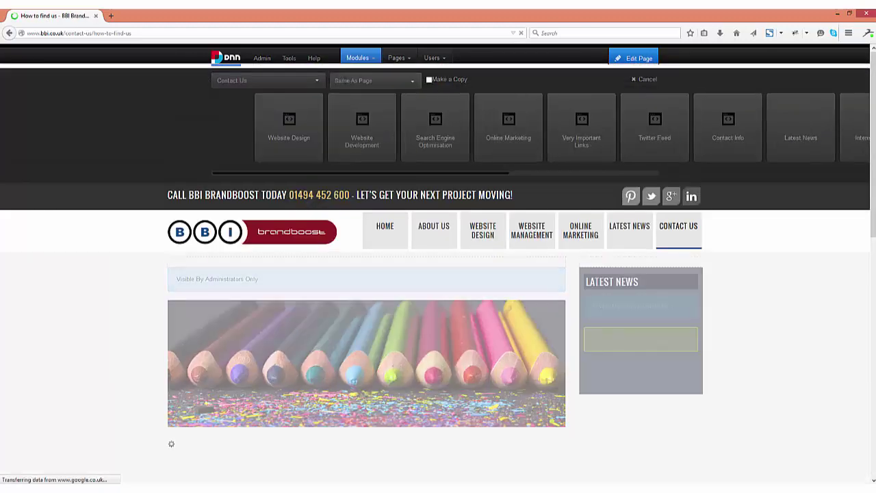
{"action": "mouse_move", "coordinate": [465, 130]}
{"action": "left_mouse_down"}
{"action": "mouse_move", "coordinate": [447, 426]}
{"action": "mouse_move", "coordinate": [588, 233]}
{"action": "left_mouse_up"}
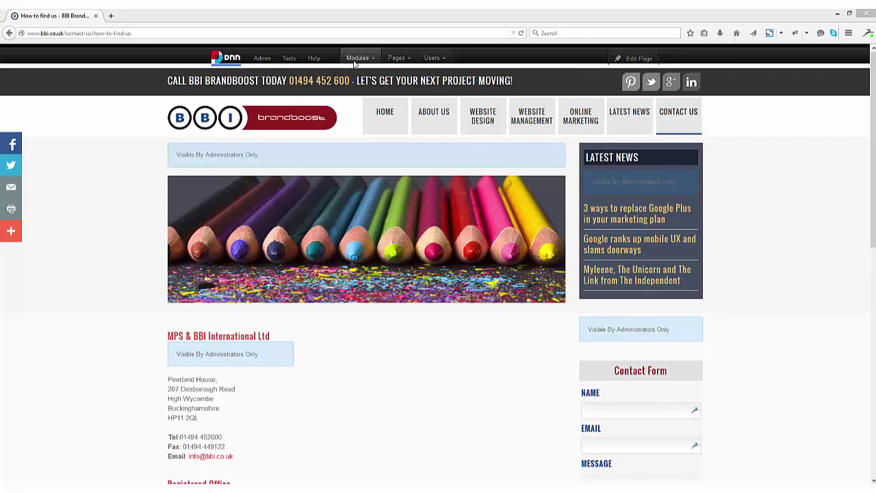
{"action": "mouse_move", "coordinate": [357, 57]}
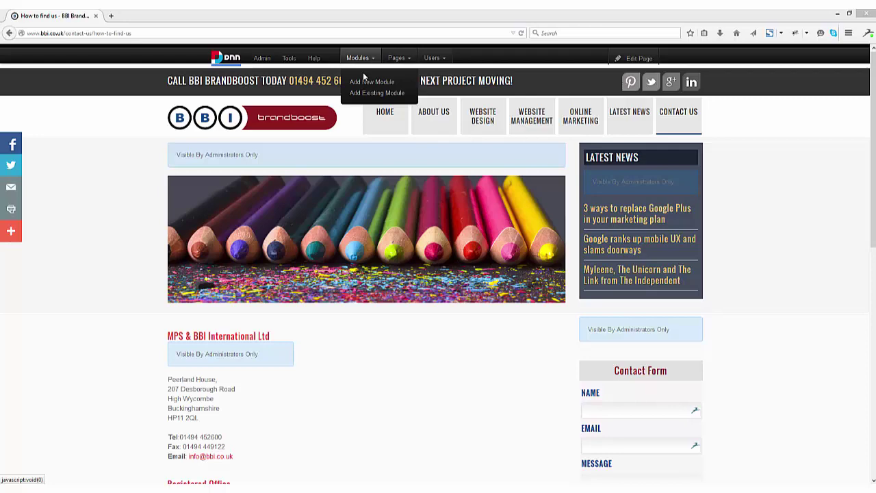
Step: From the Common modules list, drop a new HTML module beside the company address
{"action": "left_click", "coordinate": [367, 82]}
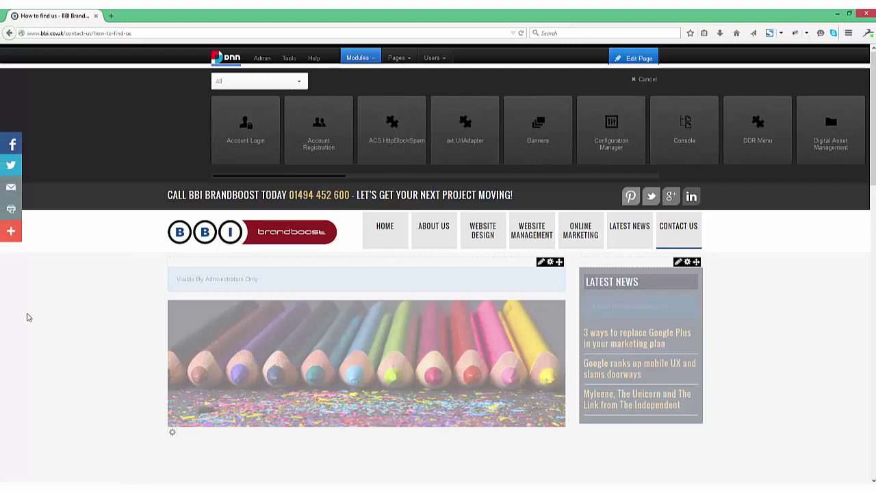
{"action": "left_click", "coordinate": [251, 80]}
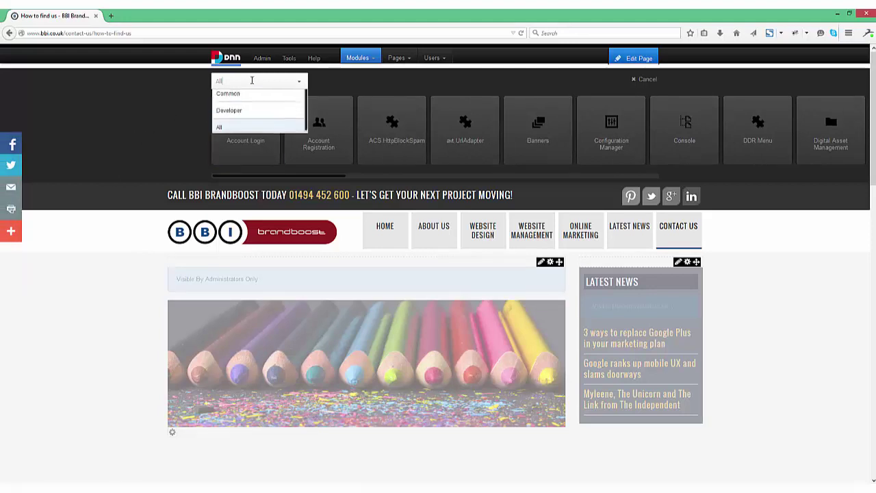
{"action": "left_click", "coordinate": [236, 116]}
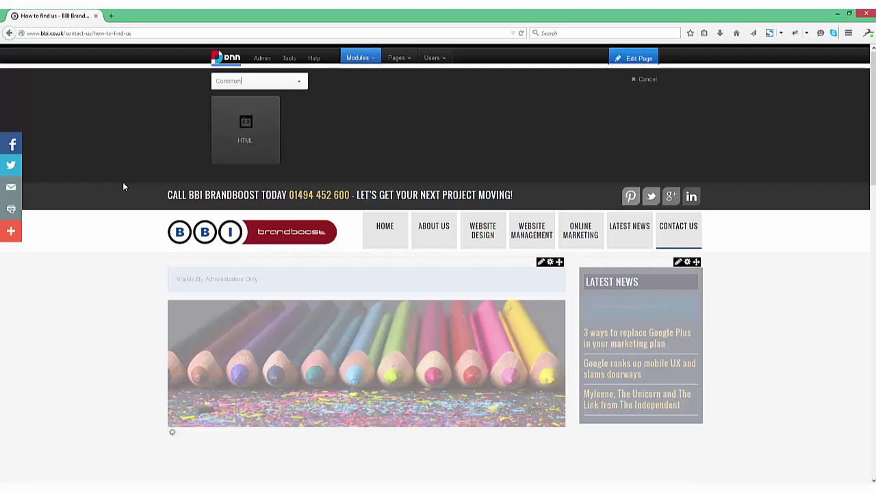
{"action": "scroll", "coordinate": [123, 186], "scroll_direction": "down", "scroll_amount": 2}
{"action": "scroll", "coordinate": [124, 186], "scroll_direction": "down", "scroll_amount": 1}
{"action": "scroll", "coordinate": [123, 186], "scroll_direction": "down", "scroll_amount": 1}
{"action": "scroll", "coordinate": [123, 186], "scroll_direction": "down", "scroll_amount": 4}
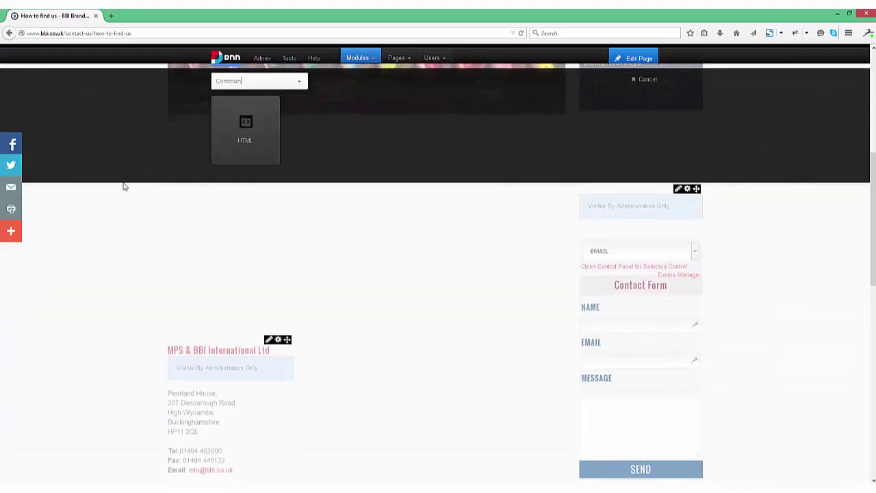
{"action": "scroll", "coordinate": [124, 186], "scroll_direction": "down", "scroll_amount": 1}
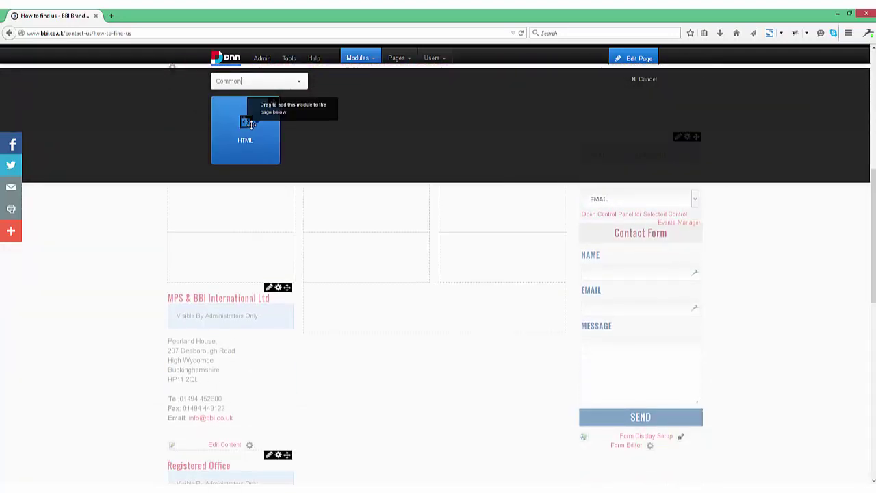
{"action": "left_click_drag", "start_coordinate": [251, 123], "coordinate": [382, 304]}
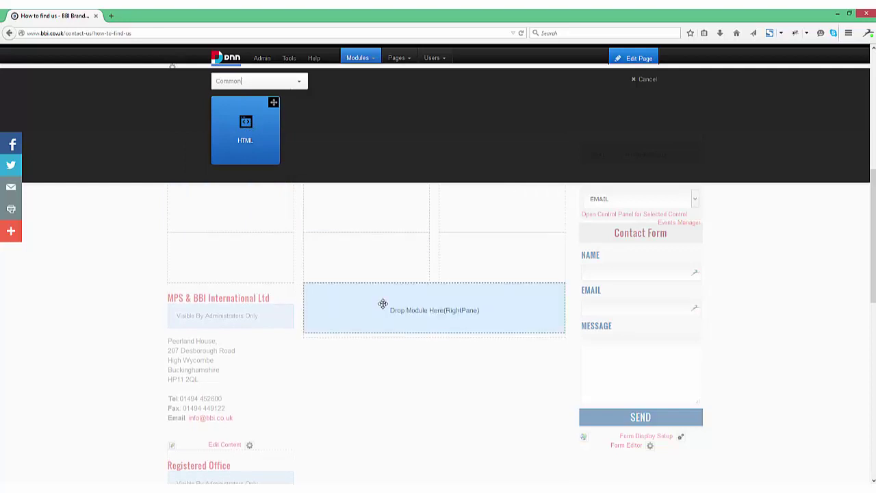
{"action": "left_click_drag", "start_coordinate": [383, 304], "coordinate": [382, 304]}
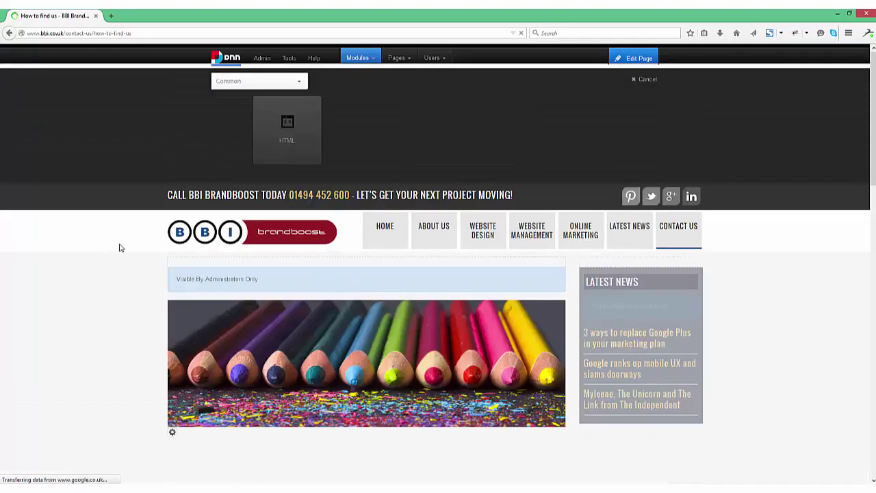
Step: Close the modules panel and scroll to the new empty Text/HTML module
{"action": "left_click", "coordinate": [647, 81]}
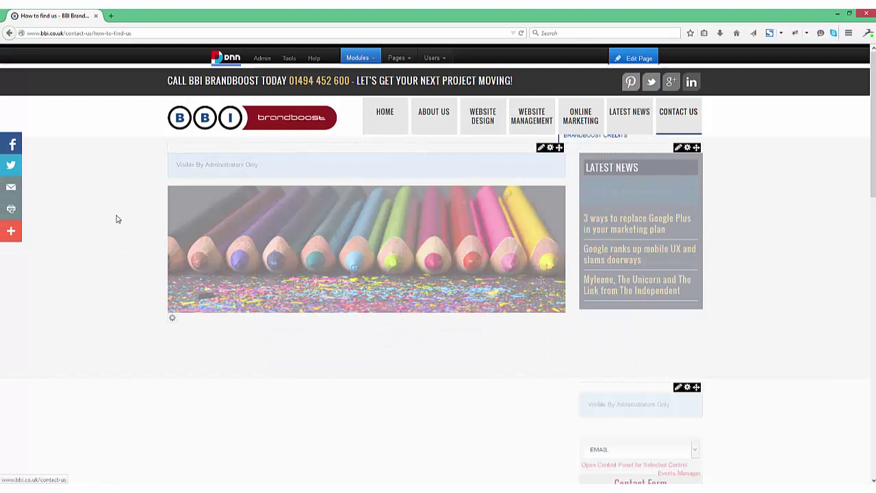
{"action": "scroll", "coordinate": [132, 207], "scroll_direction": "down", "scroll_amount": 4}
{"action": "scroll", "coordinate": [132, 206], "scroll_direction": "down", "scroll_amount": 2}
{"action": "scroll", "coordinate": [132, 206], "scroll_direction": "down", "scroll_amount": 3}
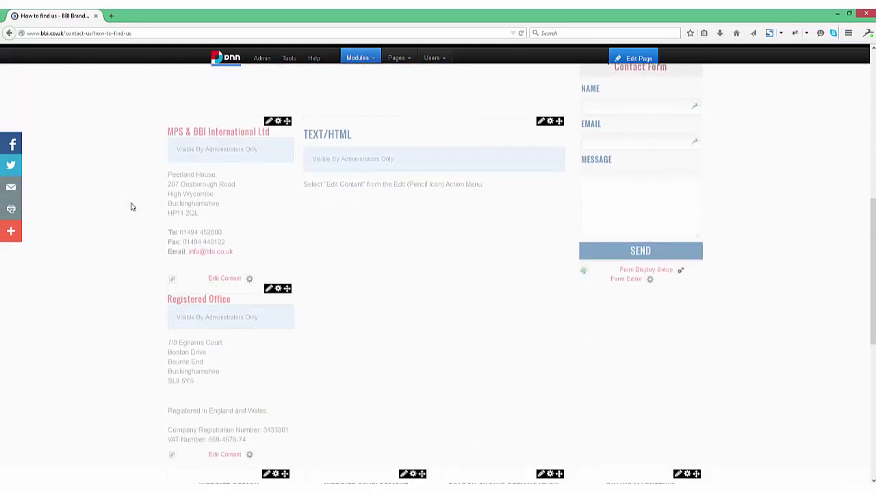
{"action": "scroll", "coordinate": [131, 206], "scroll_direction": "up", "scroll_amount": 1}
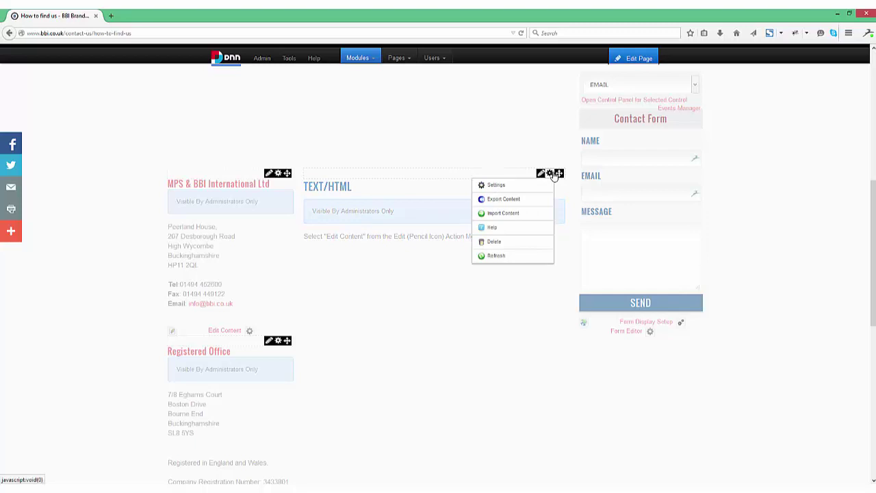
Step: Change the new module's title from Text/HTML to 'How to find us' in Module Settings and update
{"action": "left_click", "coordinate": [528, 183]}
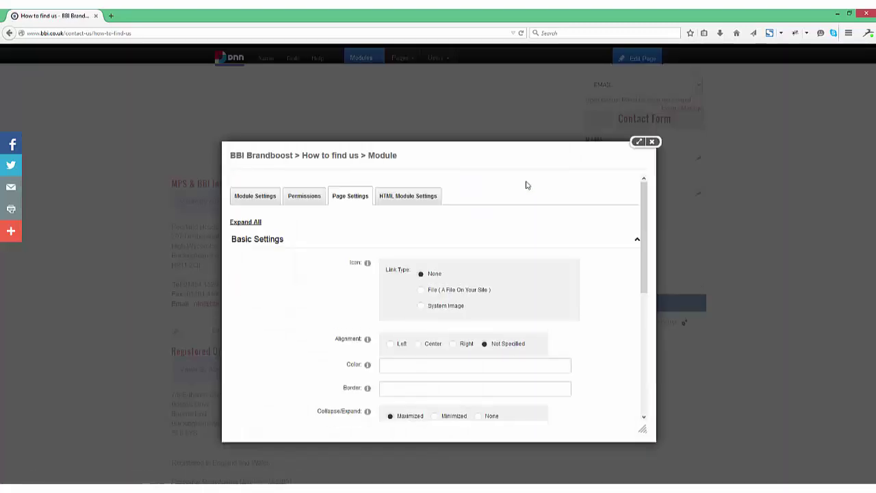
{"action": "left_click", "coordinate": [247, 198]}
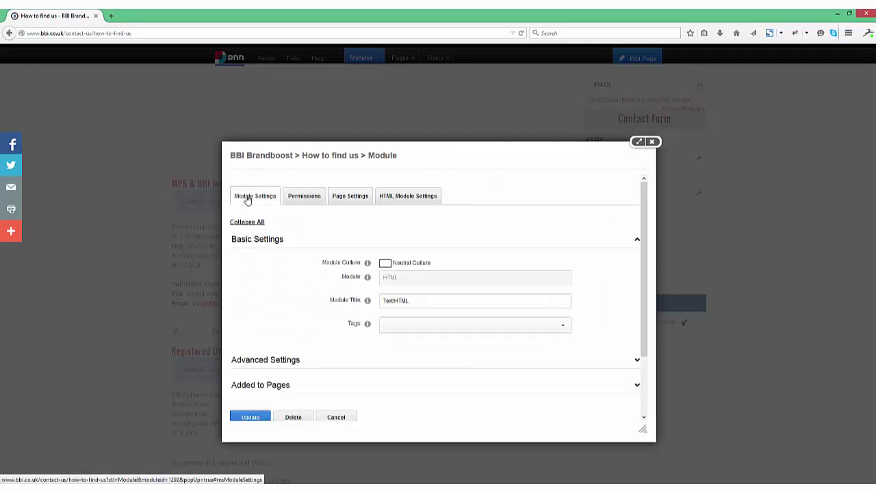
{"action": "left_click", "coordinate": [370, 301]}
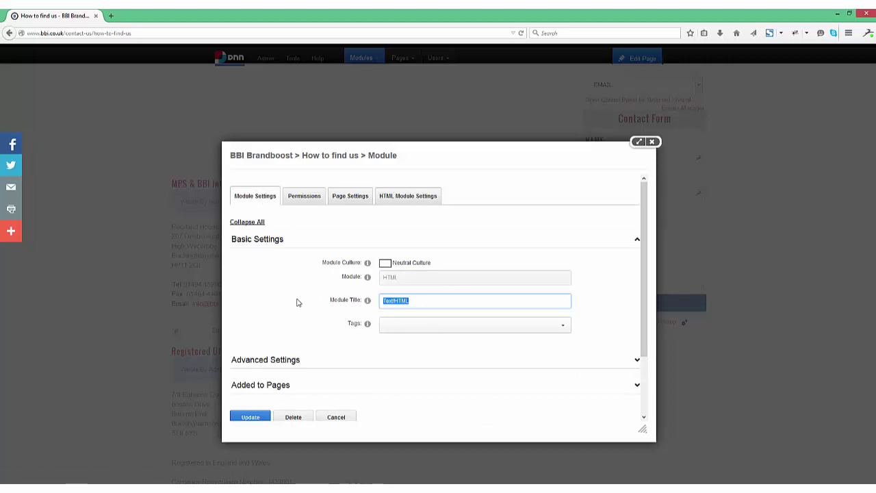
{"action": "type", "text": "How"}
{"action": "type", "text": " to fin"}
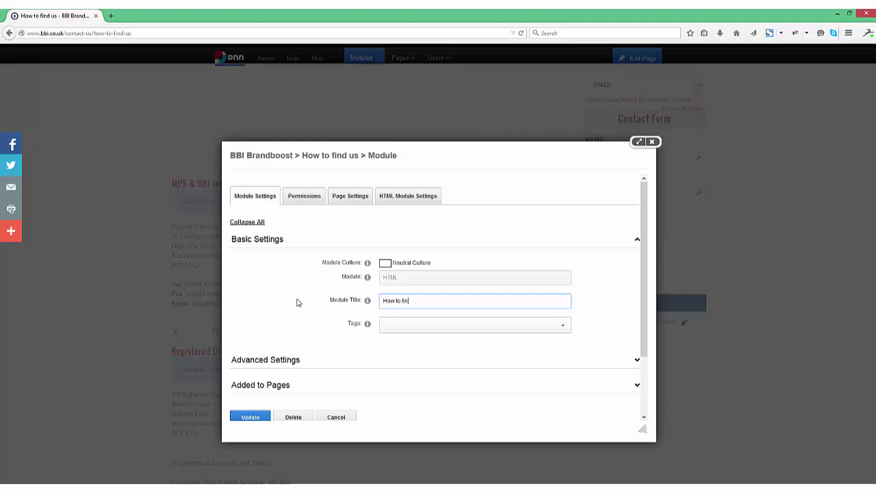
{"action": "type", "text": "d us"}
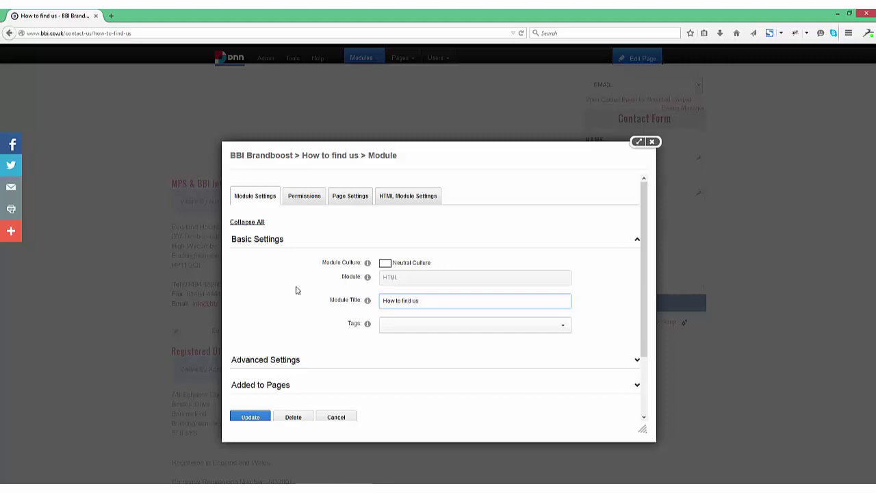
{"action": "scroll", "coordinate": [252, 295], "scroll_direction": "down", "scroll_amount": 2}
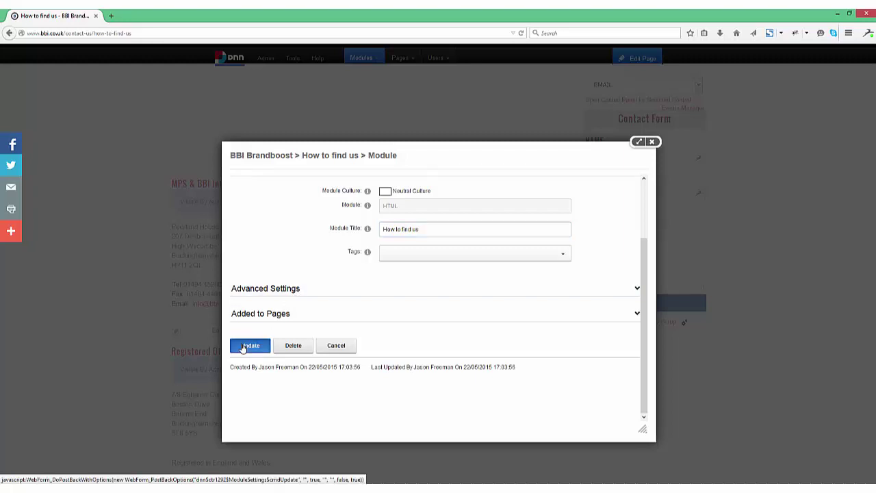
{"action": "left_click", "coordinate": [245, 346]}
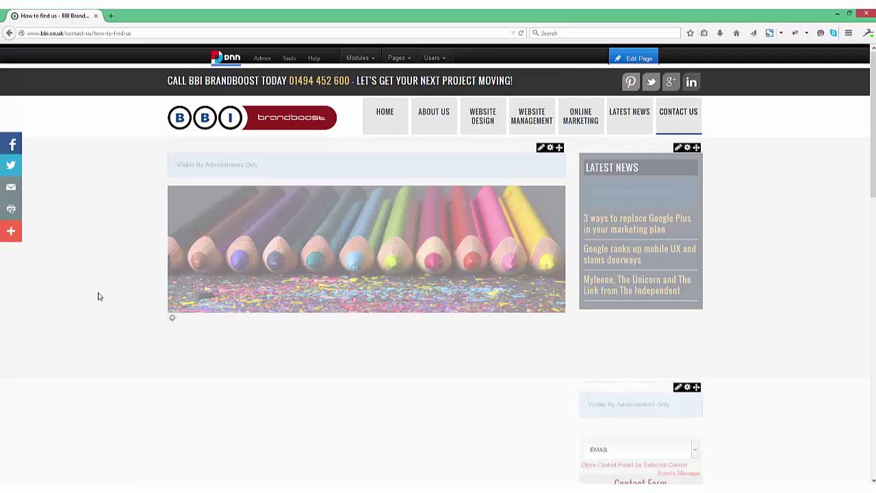
Step: Scroll down the page to the How To Find Us module
{"action": "scroll", "coordinate": [98, 296], "scroll_direction": "down", "scroll_amount": 2}
{"action": "scroll", "coordinate": [98, 295], "scroll_direction": "down", "scroll_amount": 4}
{"action": "scroll", "coordinate": [97, 297], "scroll_direction": "down", "scroll_amount": 2}
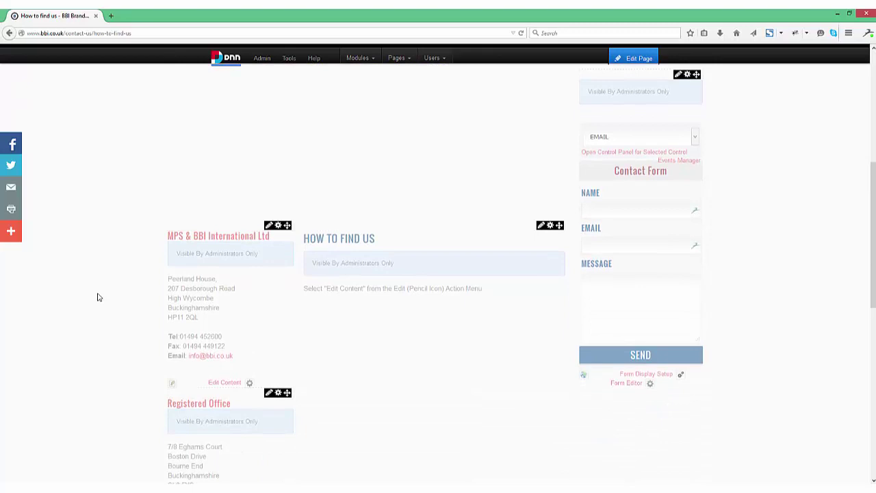
{"action": "scroll", "coordinate": [97, 297], "scroll_direction": "down", "scroll_amount": 1}
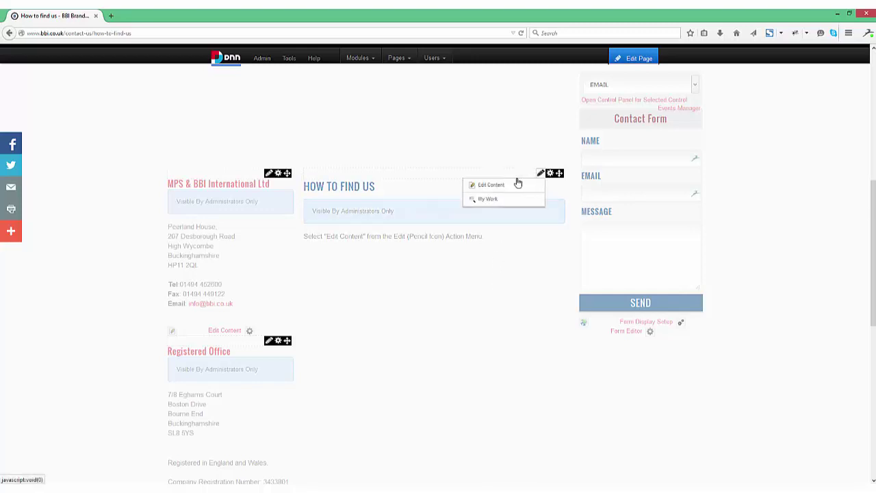
Step: Replace the placeholder with 'BBI Brandboost is located in High Wycombe, Buckinghamshire' and save
{"action": "left_click", "coordinate": [507, 184]}
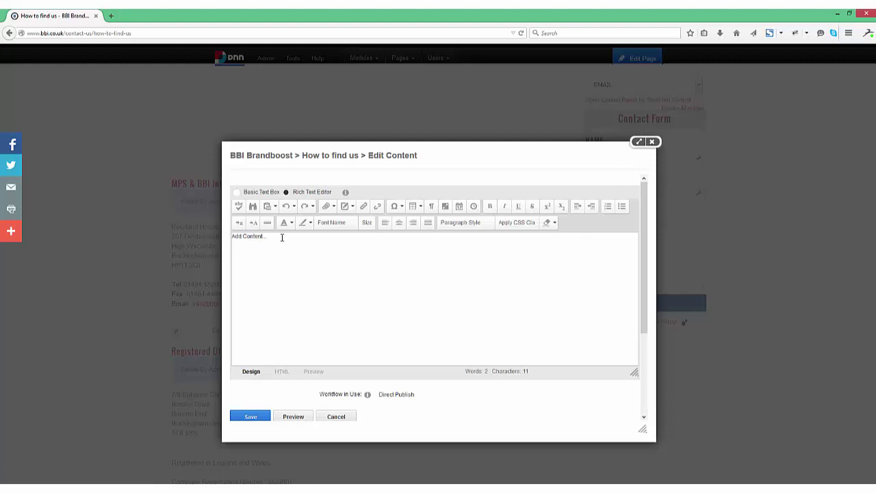
{"action": "triple_click", "coordinate": [256, 237]}
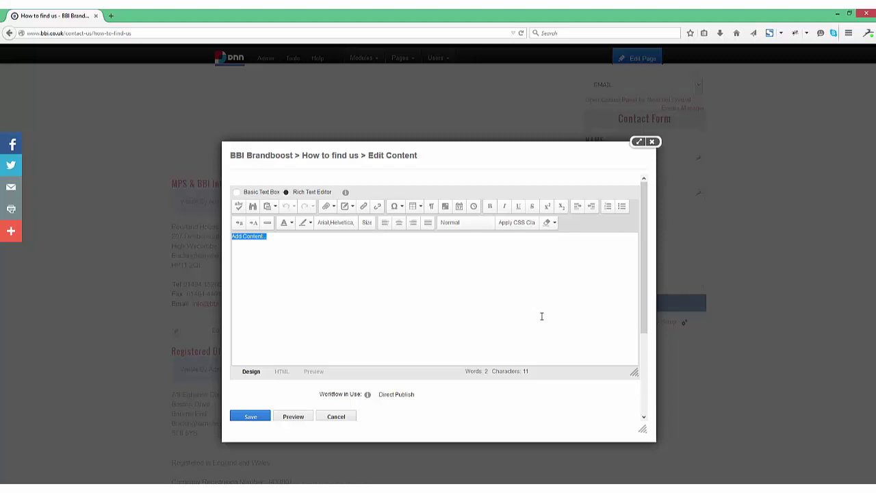
{"action": "key", "text": "BackSpace"}
{"action": "type", "text": "BBI Brandboost"}
{"action": "type", "text": " is located in High Wycombe, B"}
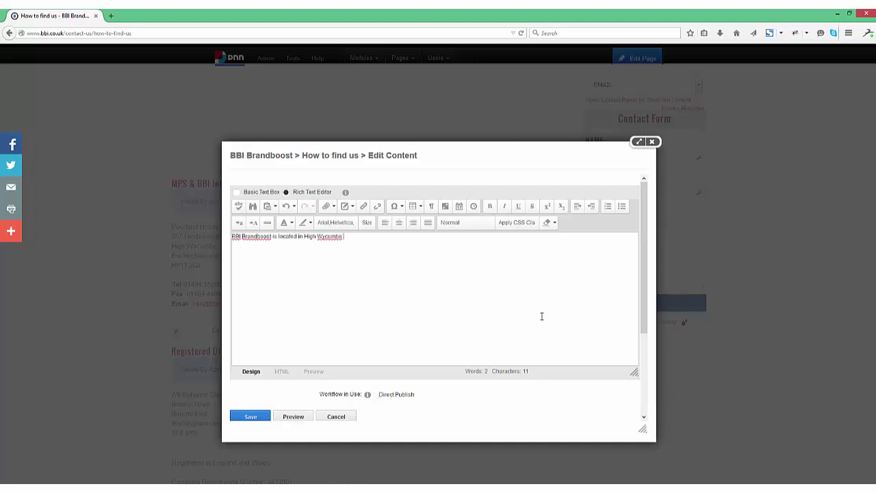
{"action": "type", "text": "uckinghamshire"}
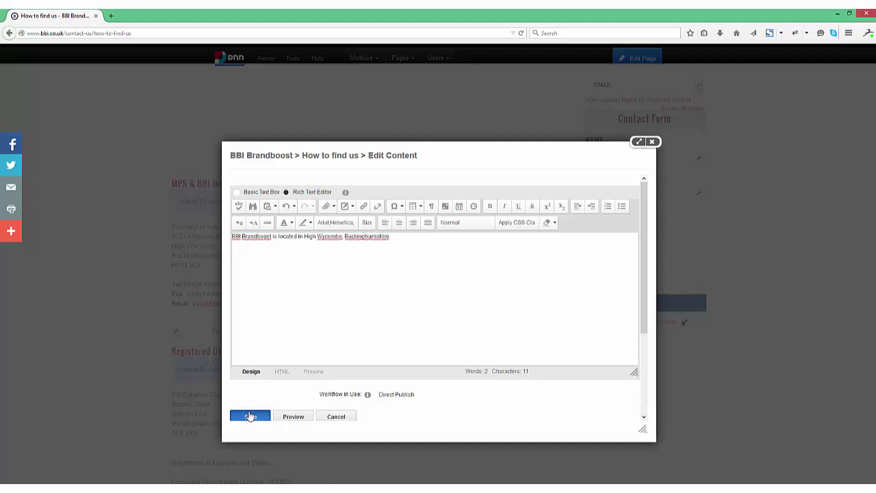
{"action": "left_click", "coordinate": [249, 416]}
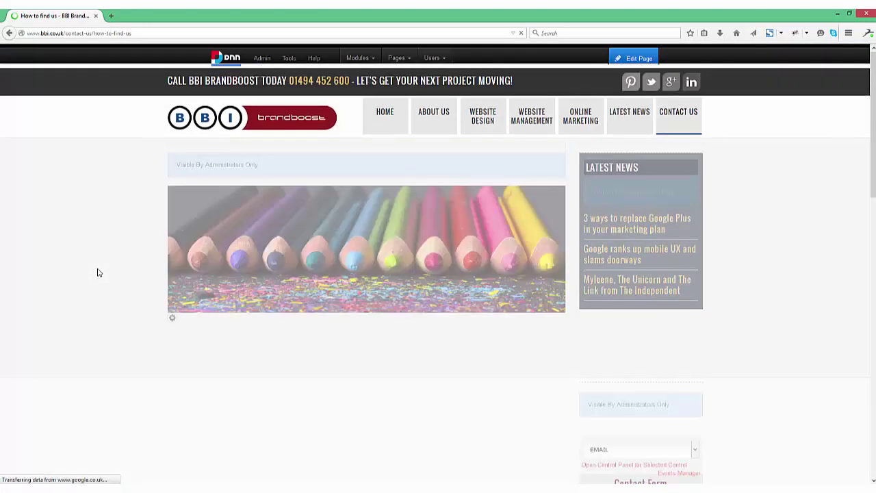
Step: Scroll down to confirm the High Wycombe, Buckinghamshire location line appears under How To Find Us
{"action": "scroll", "coordinate": [97, 272], "scroll_direction": "down", "scroll_amount": 5}
{"action": "scroll", "coordinate": [97, 273], "scroll_direction": "down", "scroll_amount": 5}
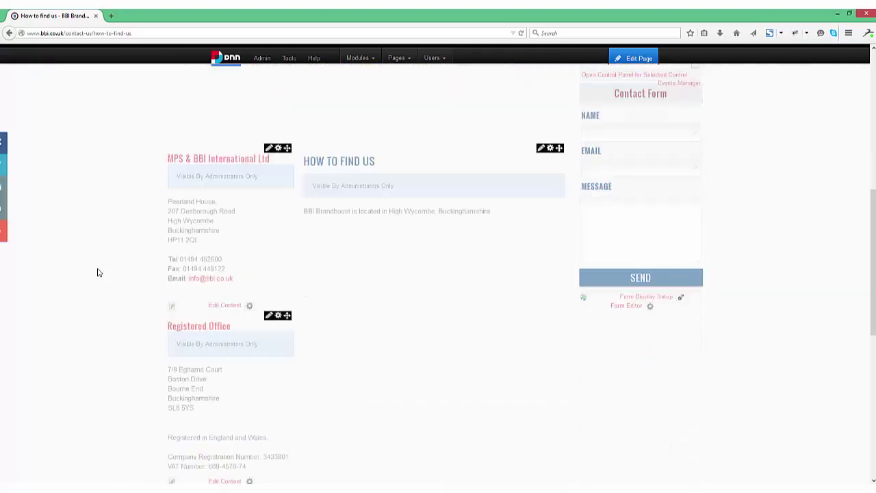